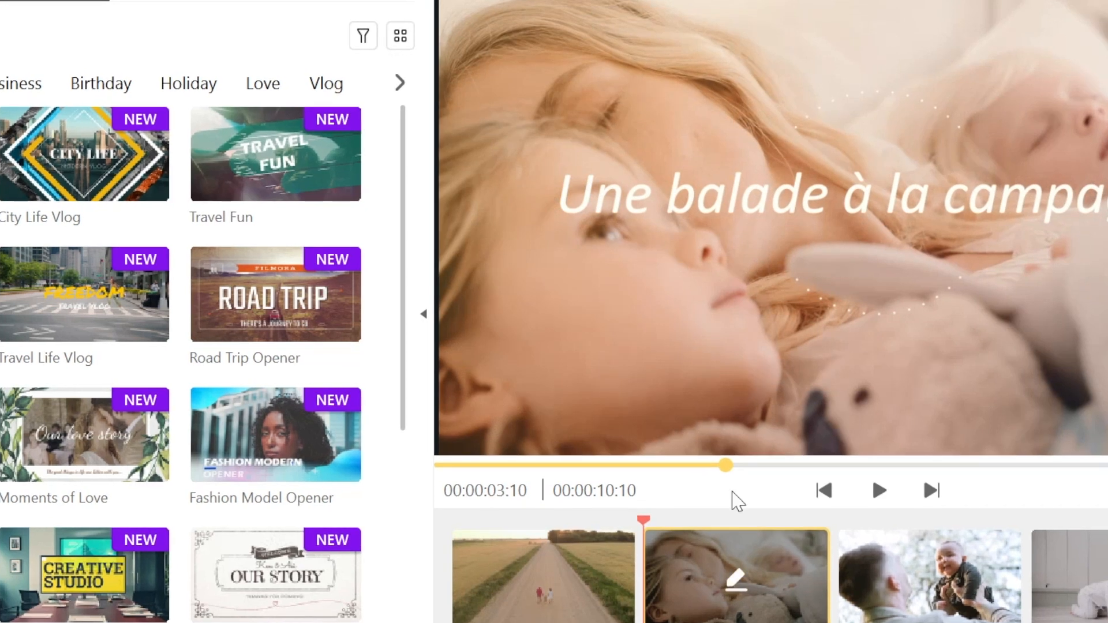
key("space")
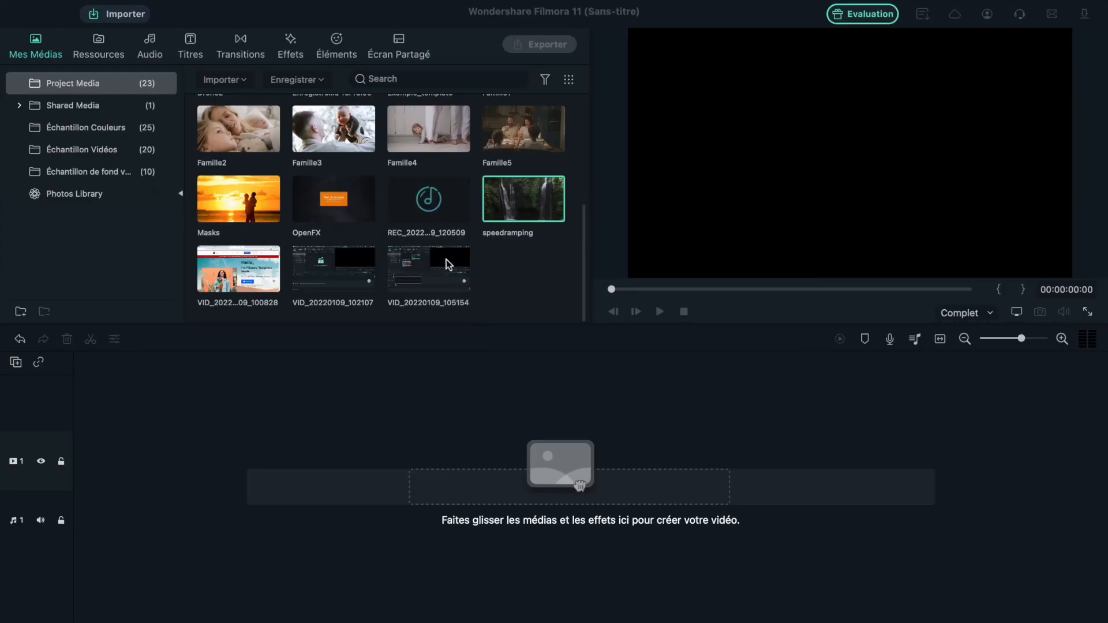
Place the REC_20220109_120509 recording at the start of audio track 1
left_click_drag(425, 202, 82, 502)
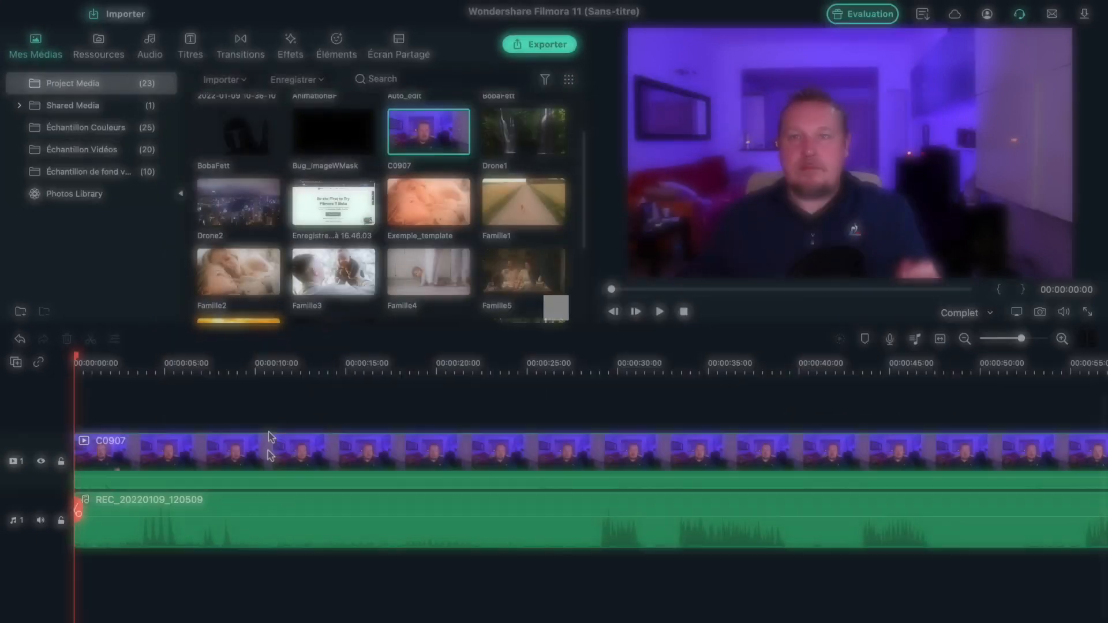
left_click_drag(428, 198, 79, 487)
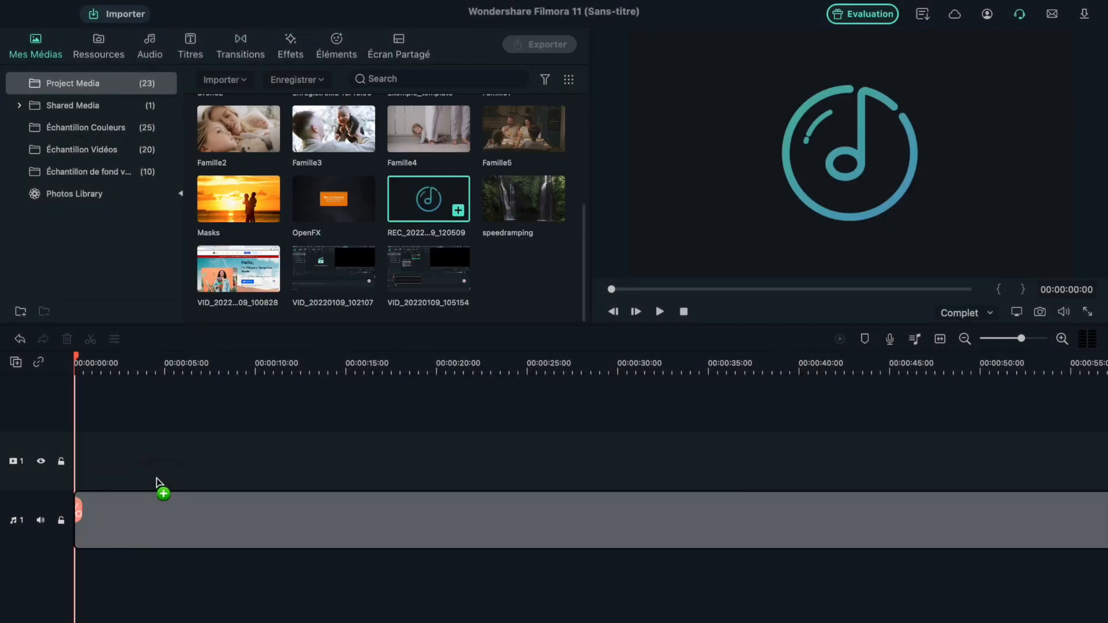
left_click_drag(159, 484, 160, 485)
Place the C0907 clip from the project media at the start of video track 1, above the audio recording
scroll(381, 224, "up", 3)
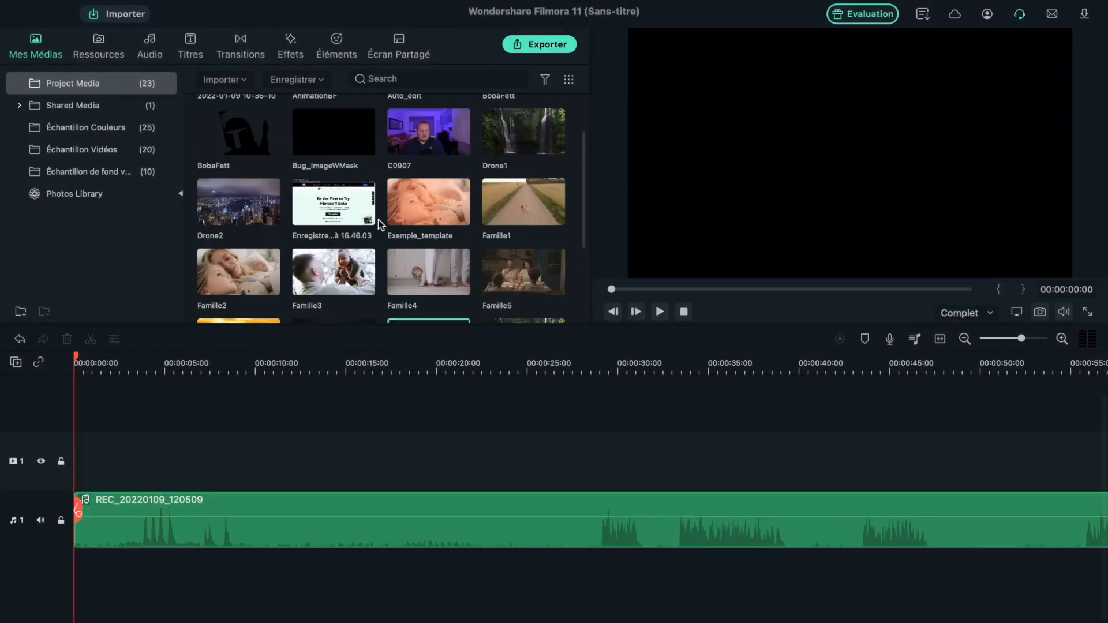
left_click(431, 135)
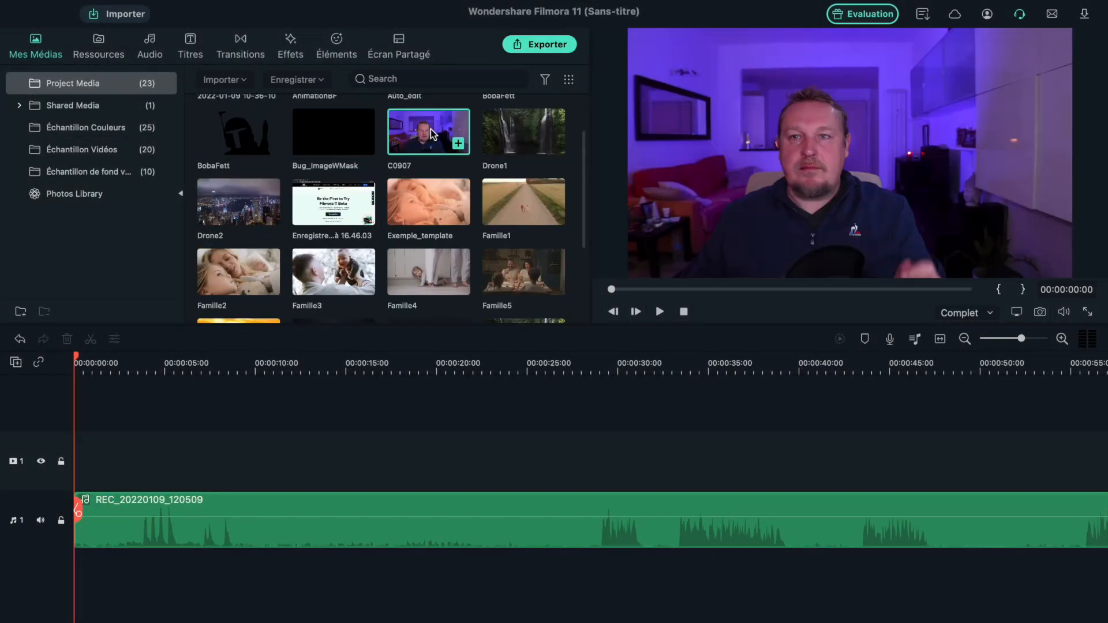
left_click_drag(375, 230, 79, 469)
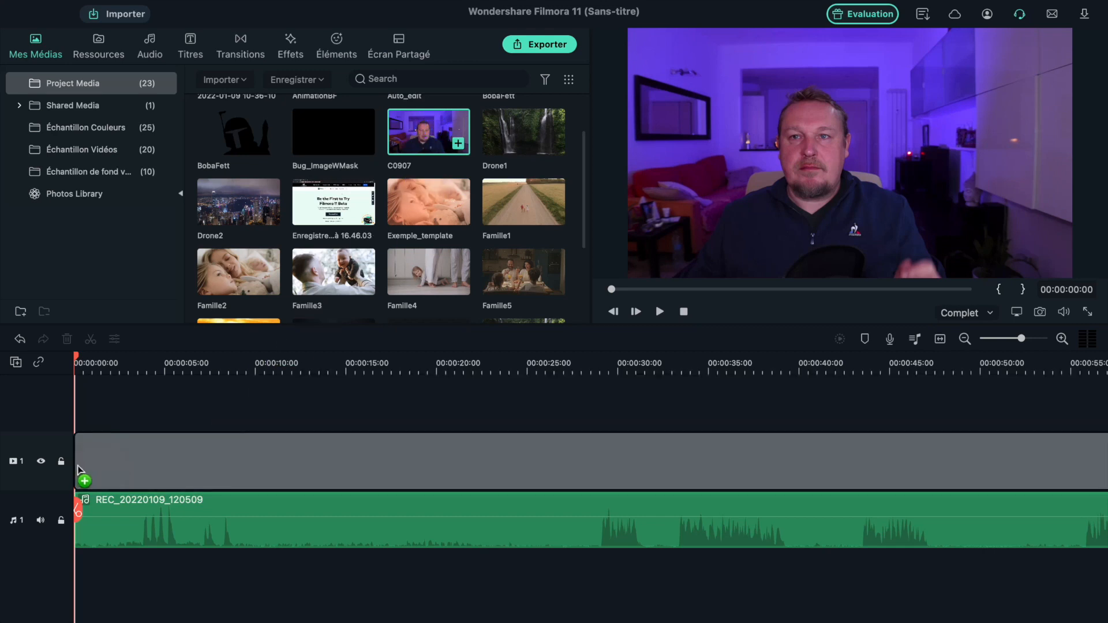
left_click_drag(224, 547, 225, 543)
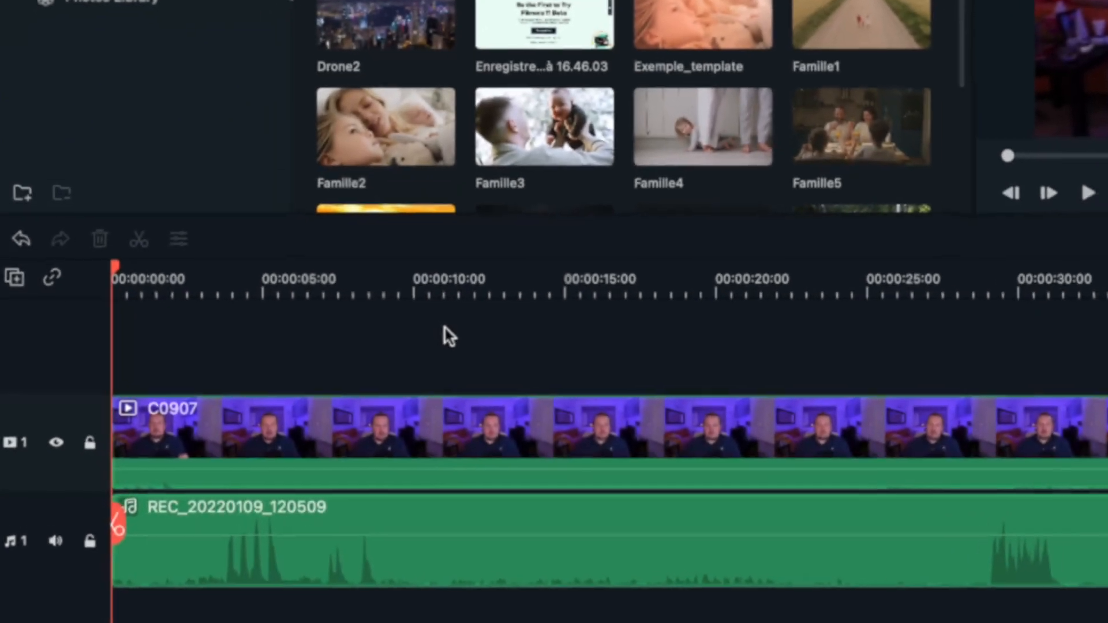
Select the C0907 clip and the audio recording together and synchronise them by their audio
left_click_drag(456, 322, 599, 614)
left_click(257, 229)
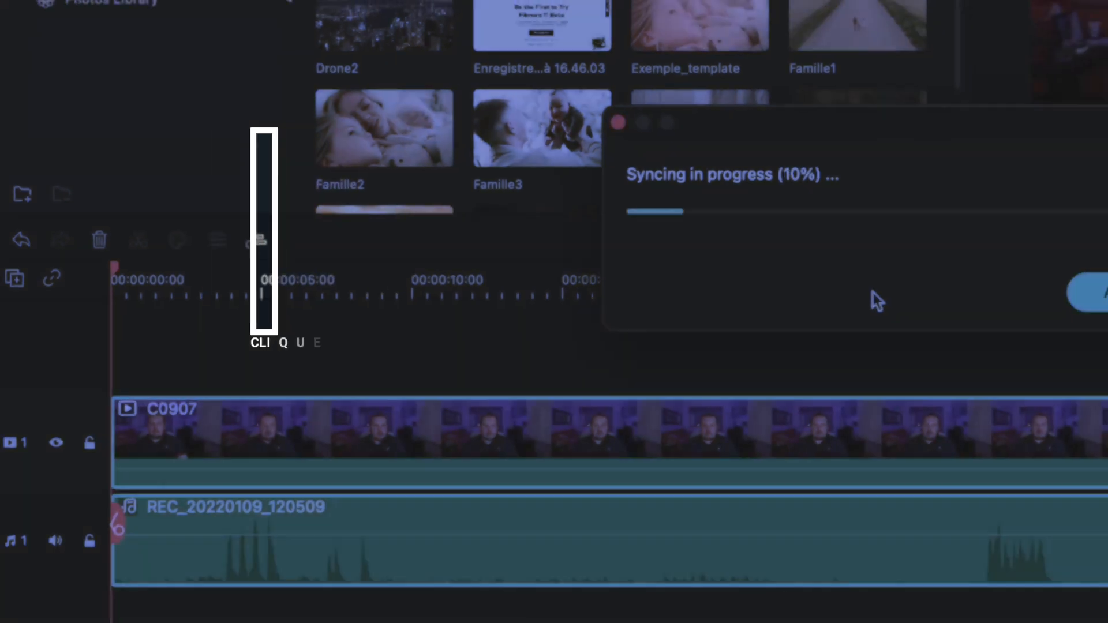
Play the aligned clips from about 3 seconds and about 28 seconds to check the audio synchronisation
left_click(595, 365)
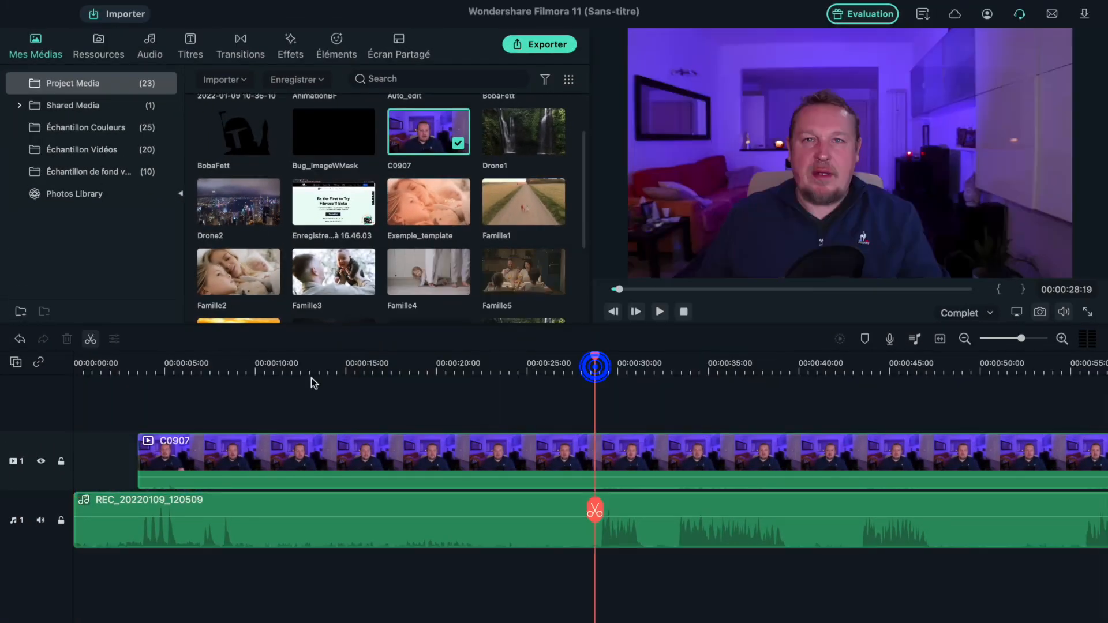
left_click(130, 365)
key("space")
left_click(595, 365)
key("super+z")
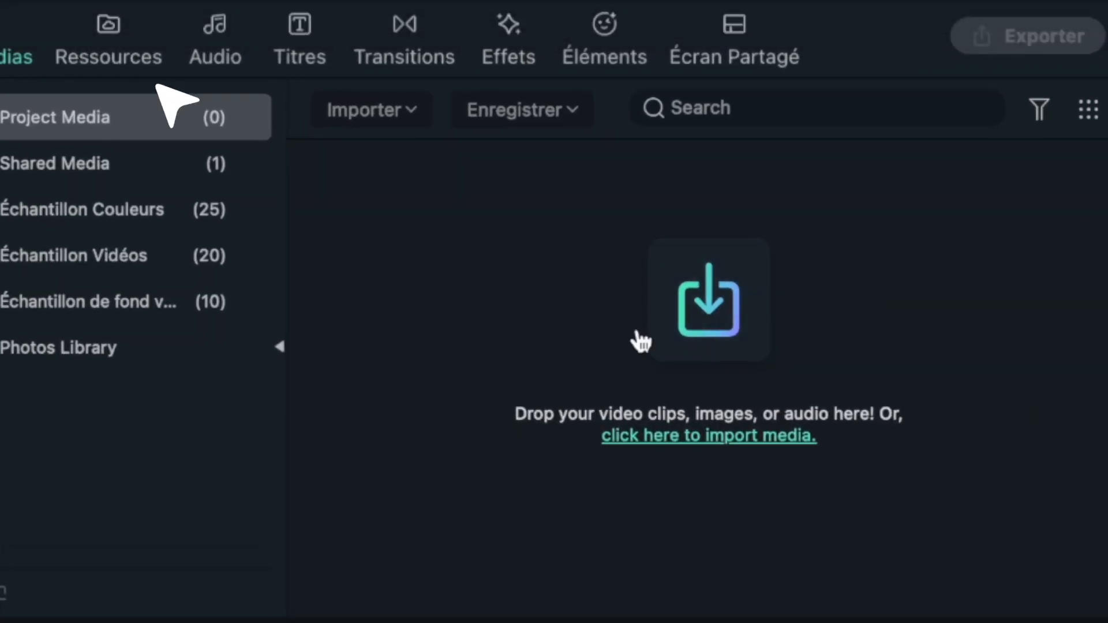
Look through the stock media offered by Giphy, Pixabay and Unsplash
left_click(110, 37)
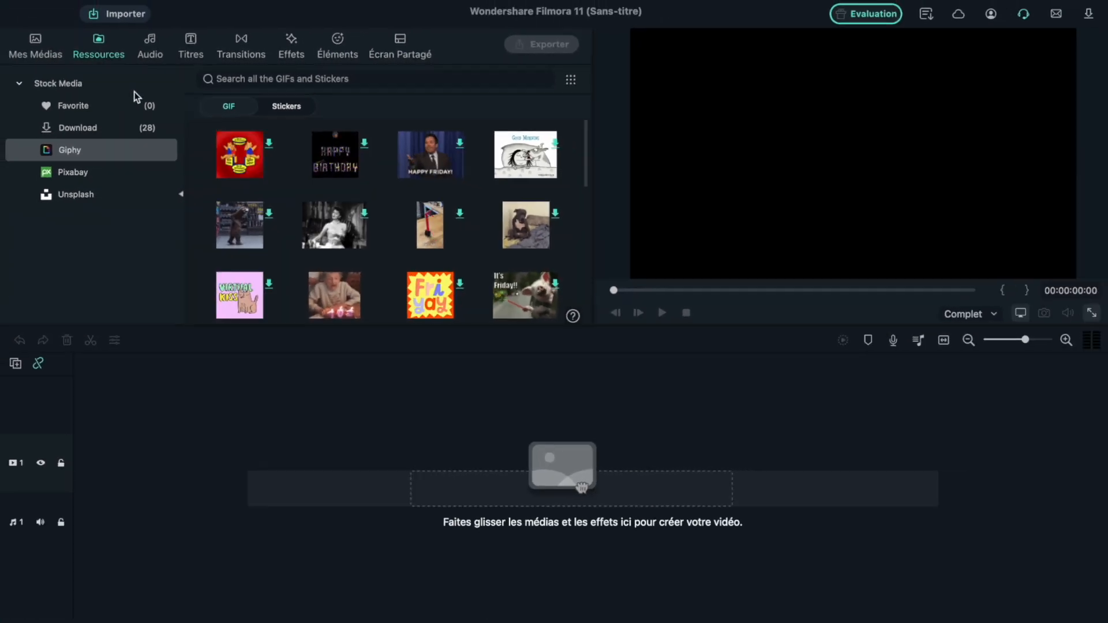
left_click(80, 173)
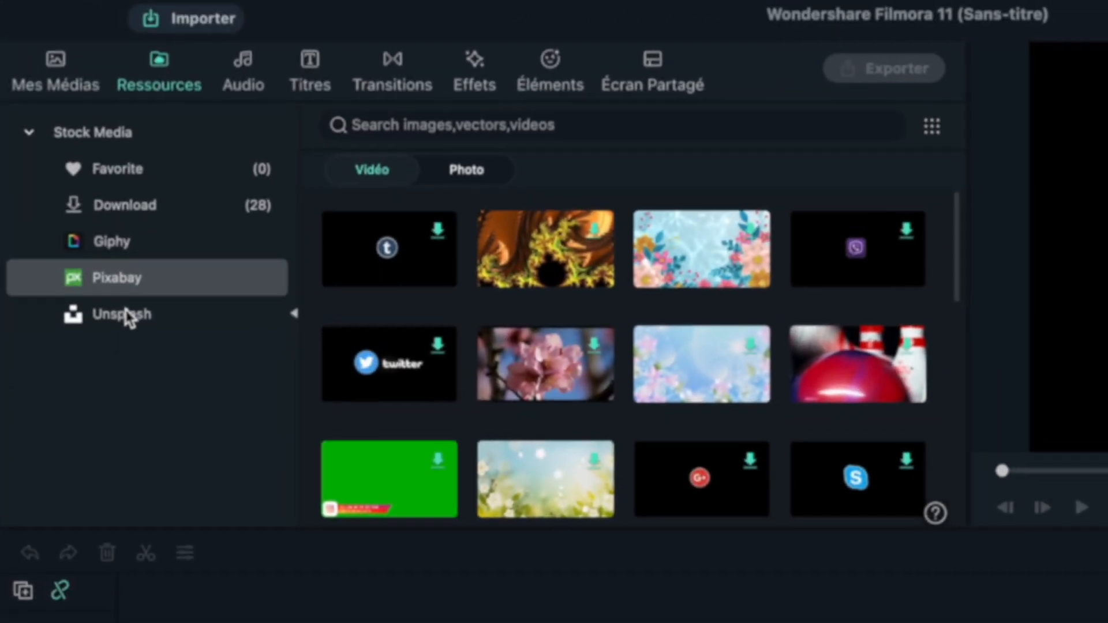
left_click(77, 193)
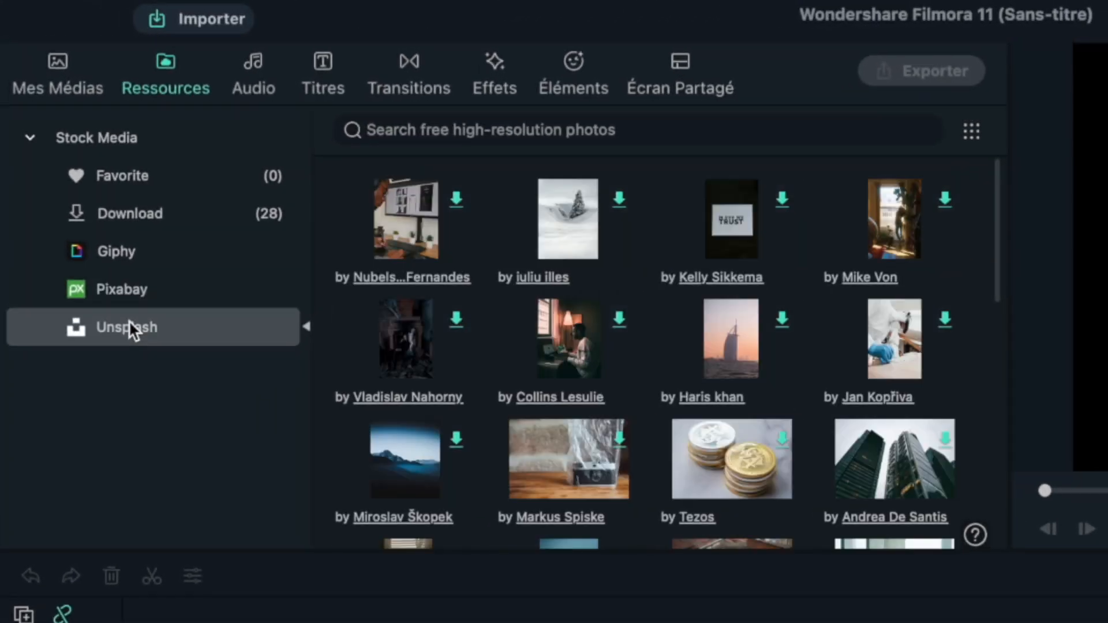
Search the Giphy GIFs for "surpris"
left_click(143, 260)
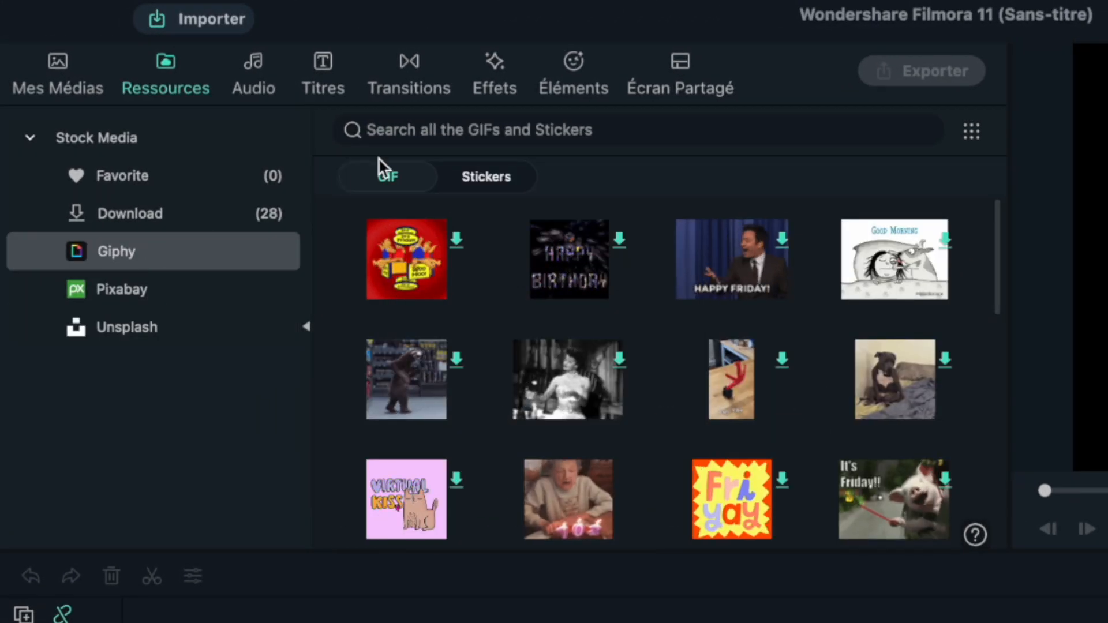
left_click(430, 132)
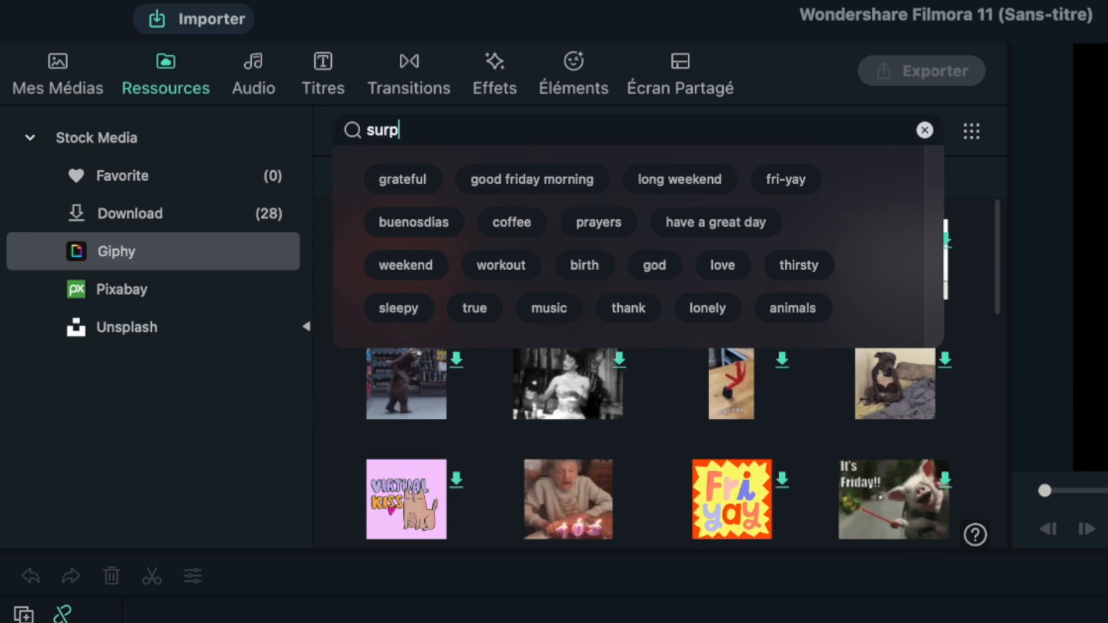
key("Return")
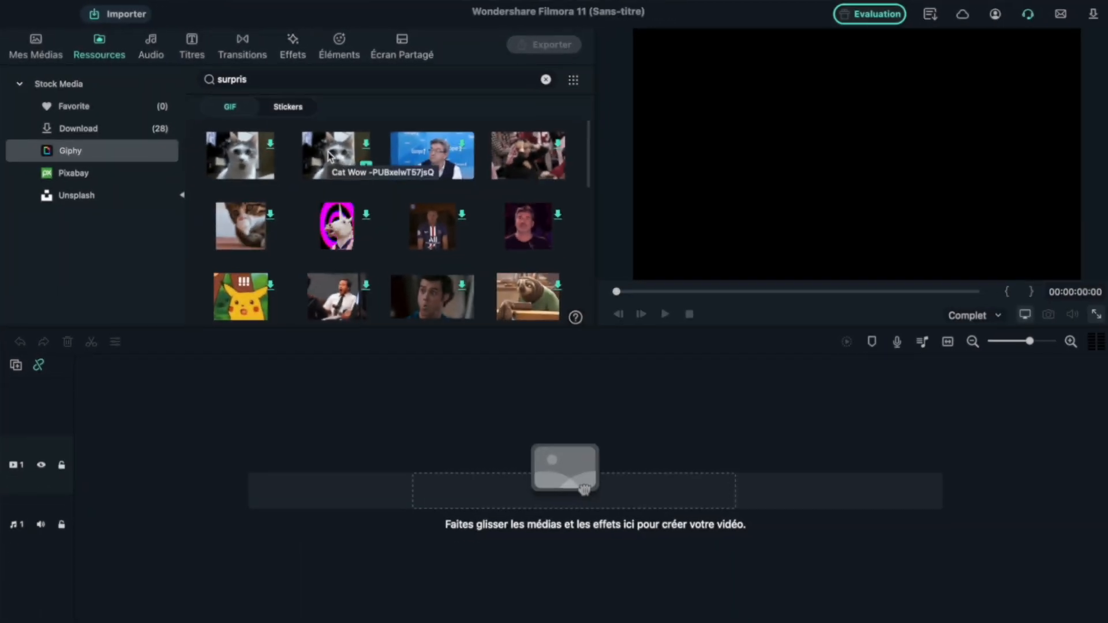
Place the Cat Wow GIF on video track 1 at about 9.5 seconds and play it
left_click_drag(314, 302, 252, 445)
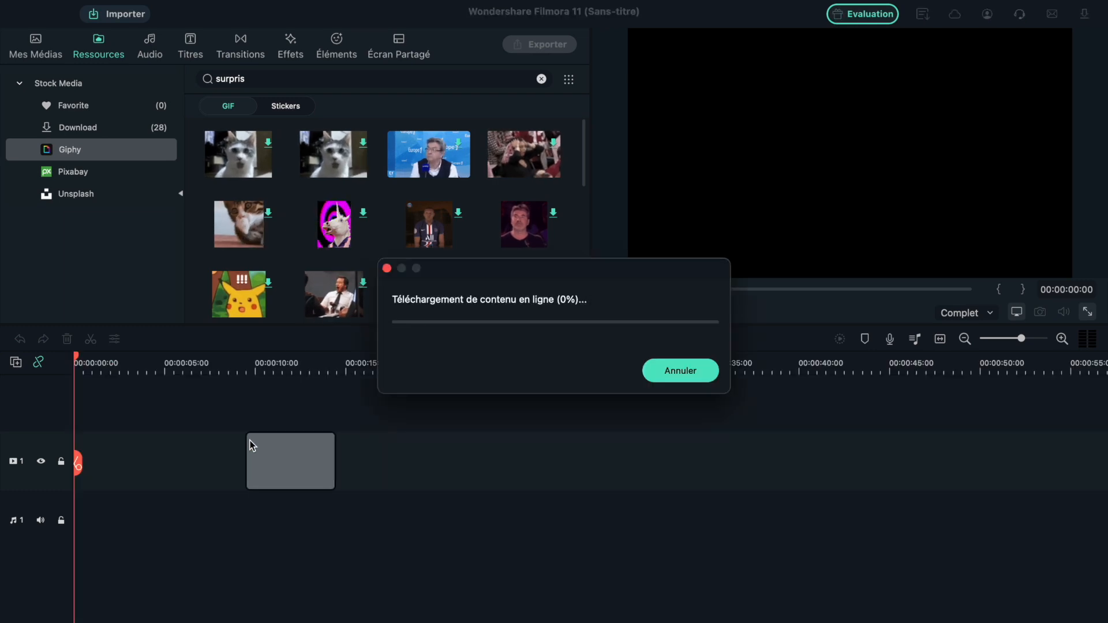
left_click(464, 424)
left_click(243, 368)
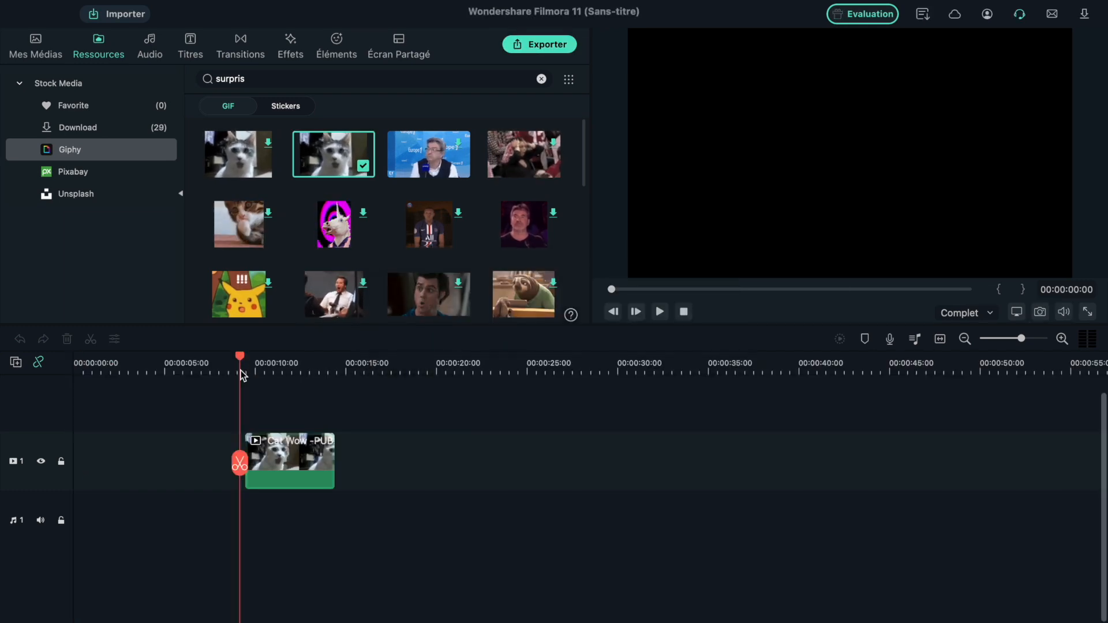
key("space")
key("space")
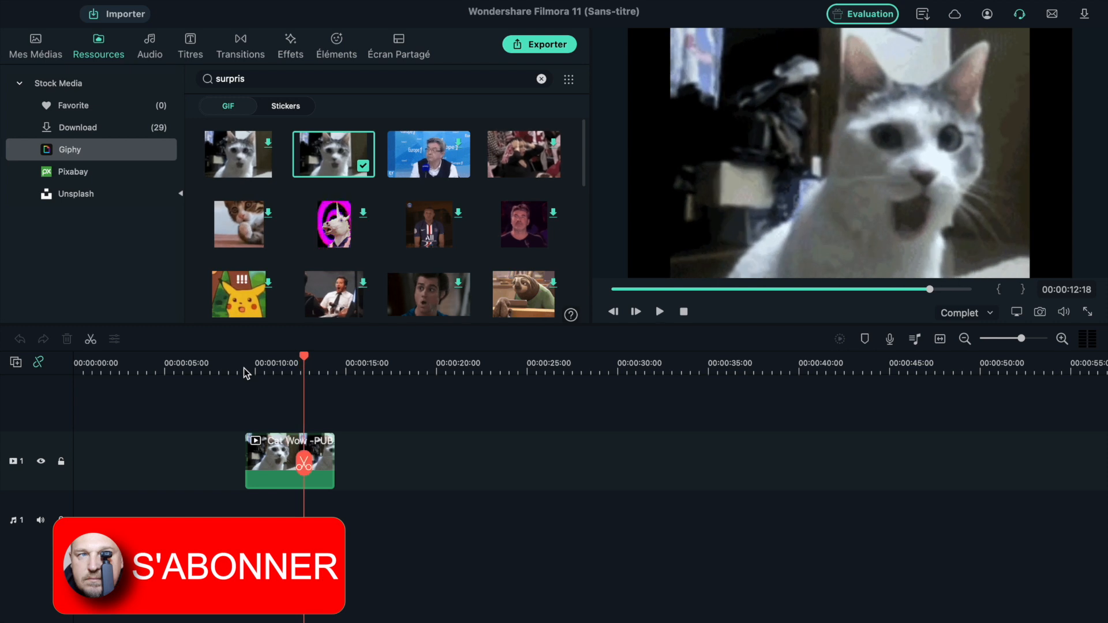
Examine the Pixabay photo results for "surpris" and open the Unsplash source
left_click(86, 174)
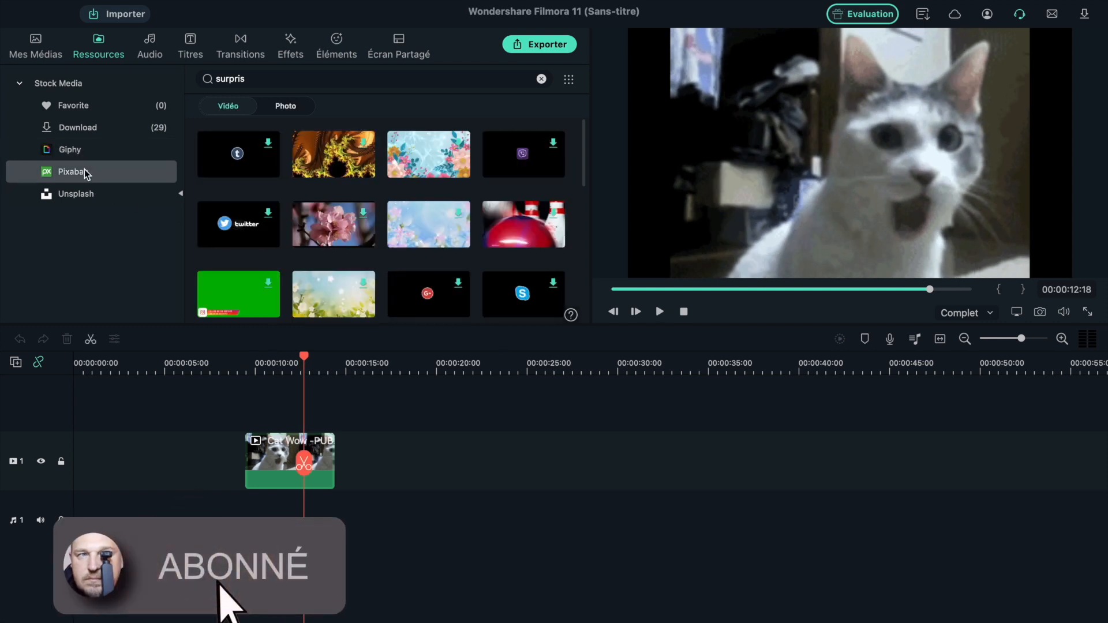
left_click(285, 106)
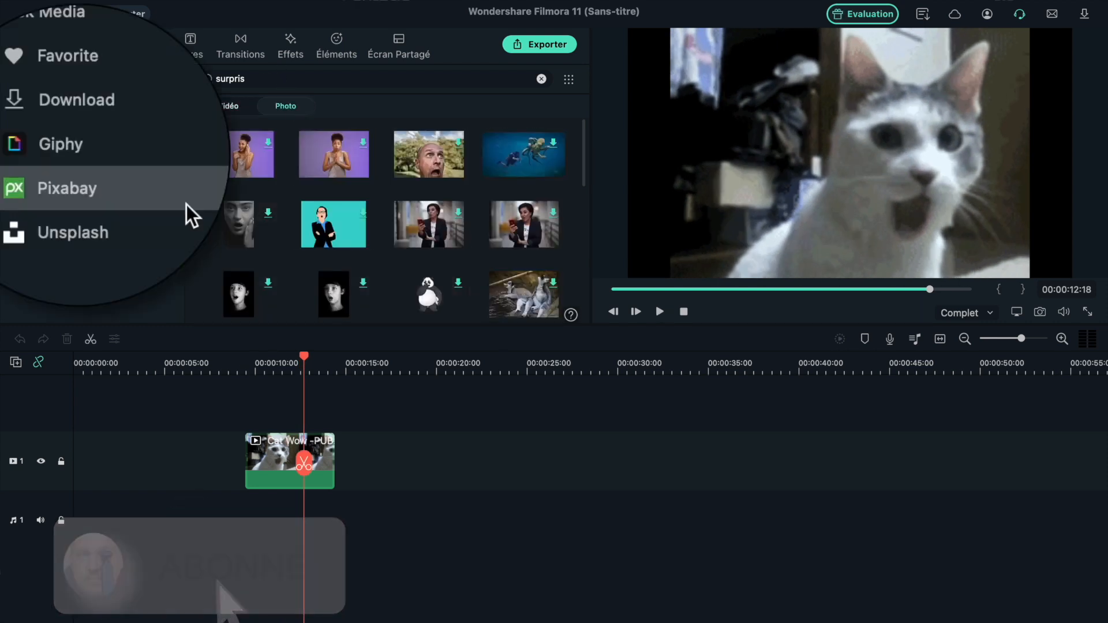
left_click(94, 236)
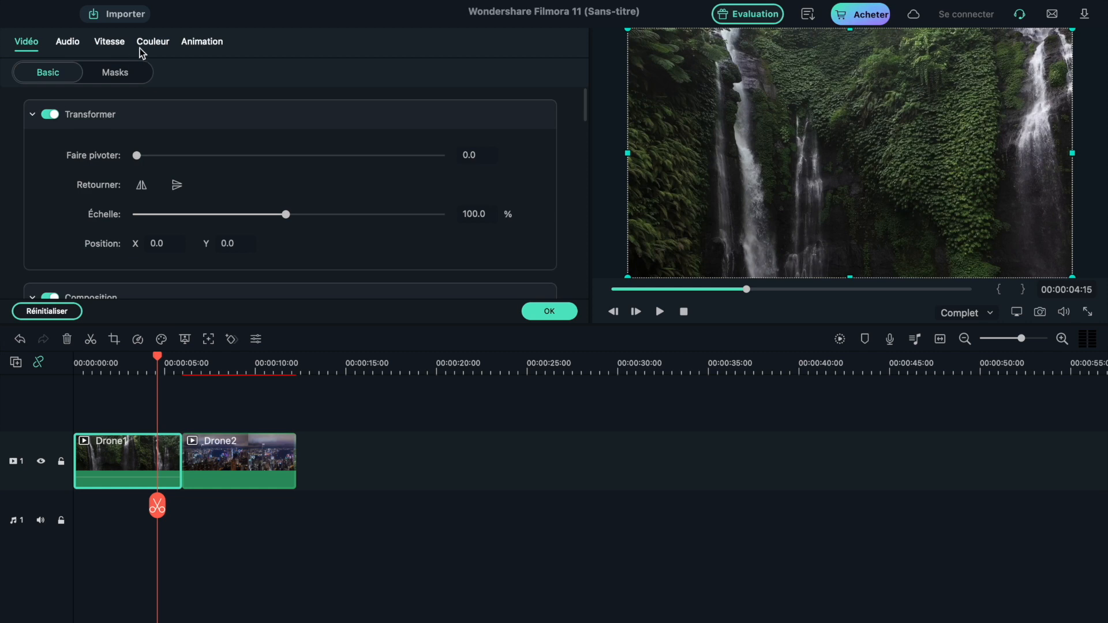
Apply the Flash out speed ramping preset to the Drone1 clip
left_click(115, 44)
left_click(172, 71)
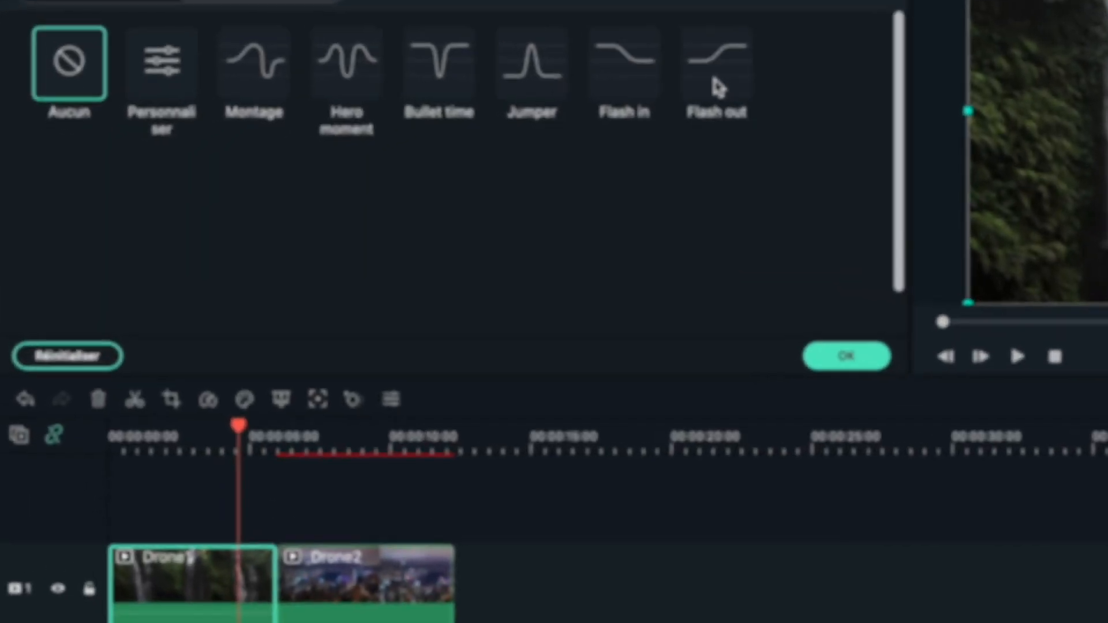
left_click(717, 87)
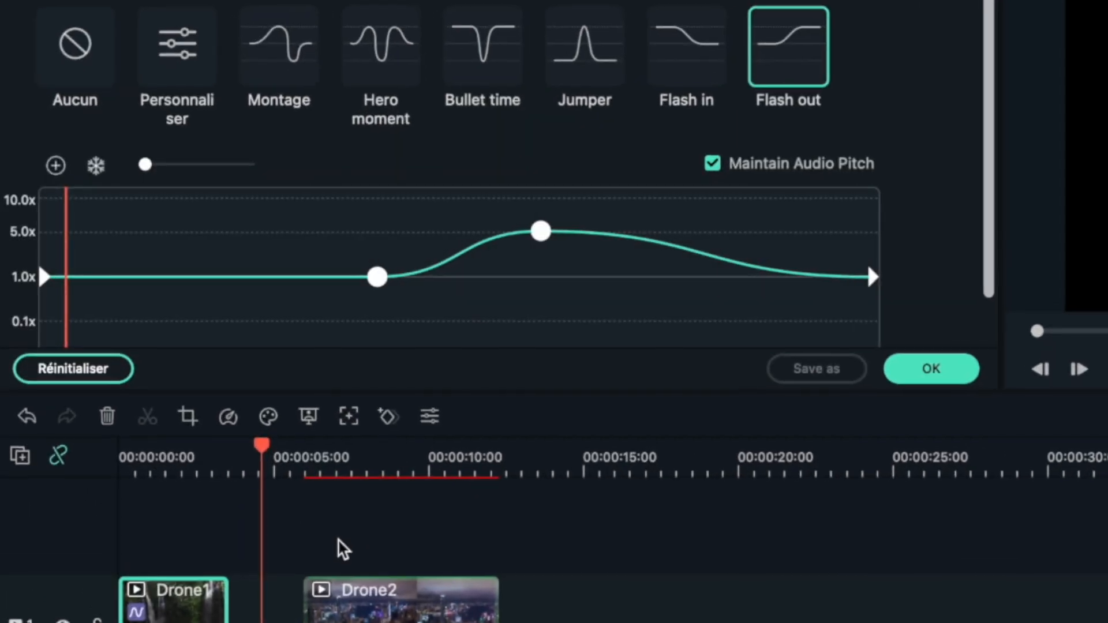
Raise the end and middle points of Drone1's speed curve to 10x and lower the earlier point to 0.91x
left_click(546, 236)
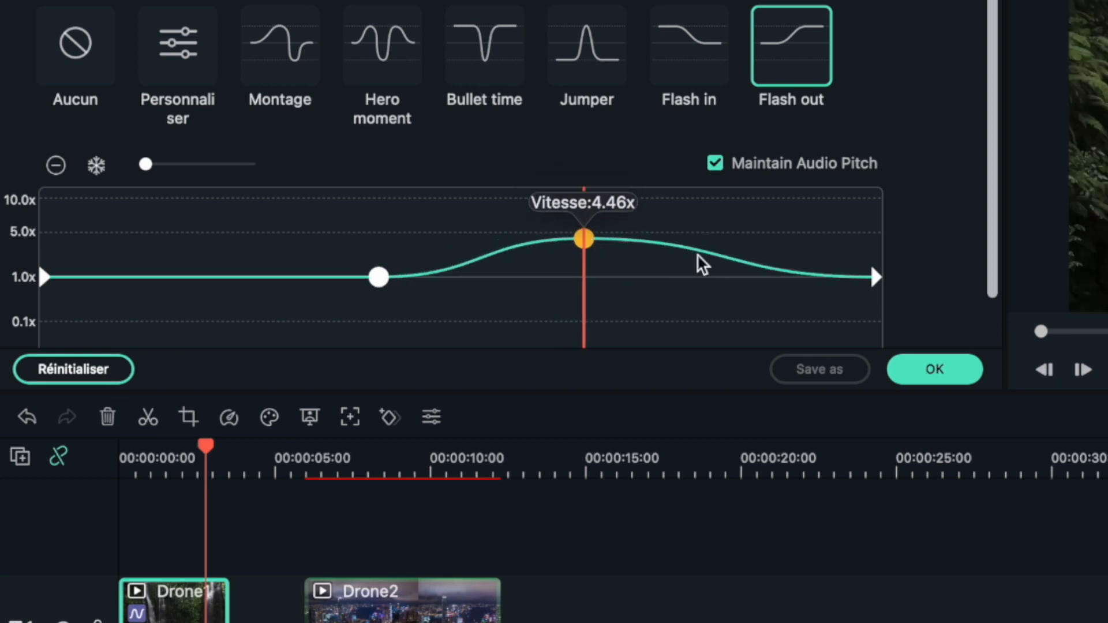
left_click_drag(876, 278, 872, 238)
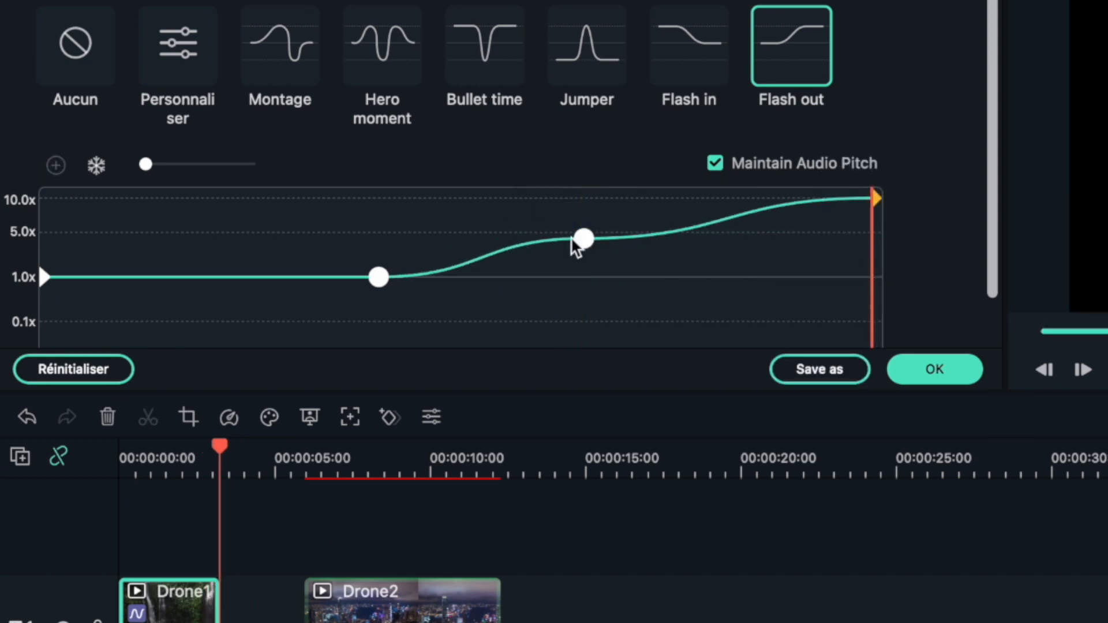
left_click_drag(572, 239, 590, 243)
mouse_move(378, 277)
left_mouse_down()
mouse_move(381, 324)
mouse_move(379, 281)
left_mouse_up()
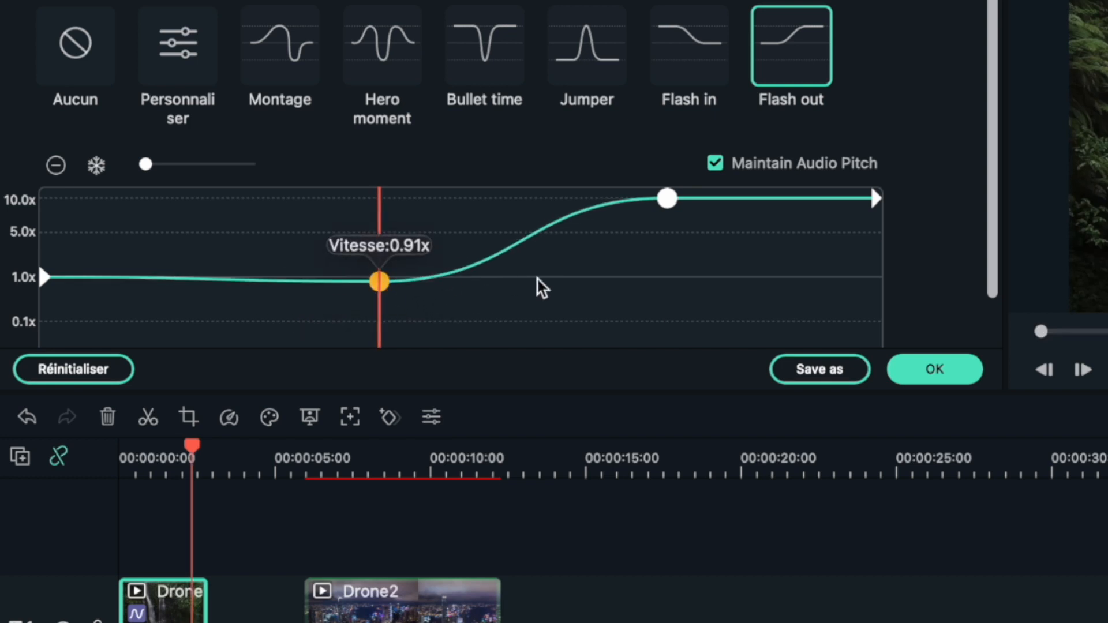
left_click(943, 378)
Close the gap between Drone1 and Drone2 and apply the Flash in speed ramping preset to Drone2
left_click(404, 603)
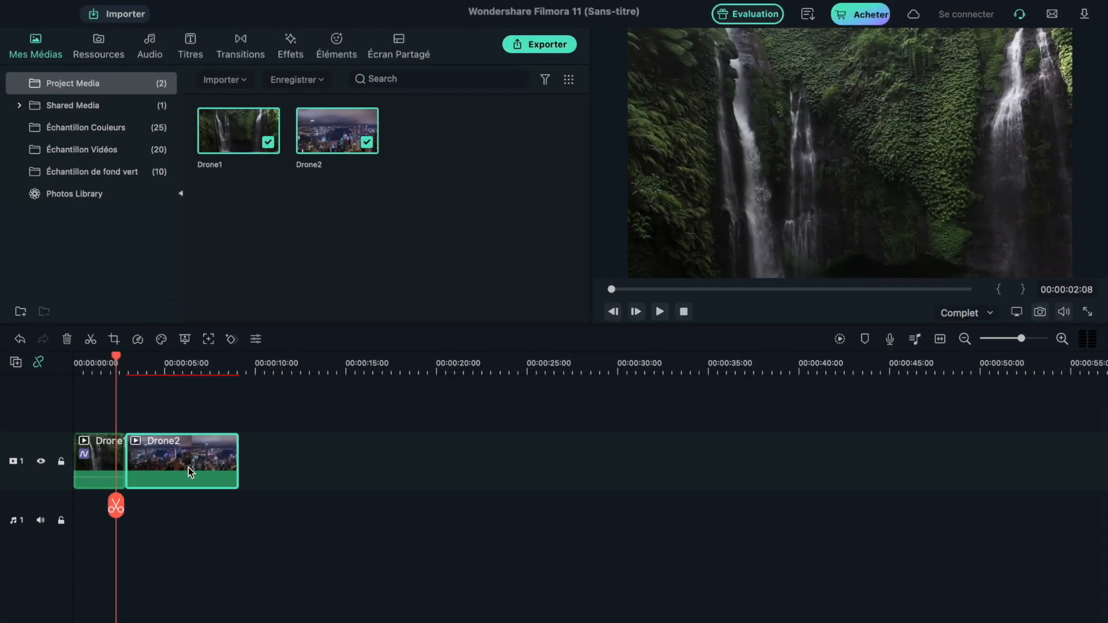
double_click(176, 462)
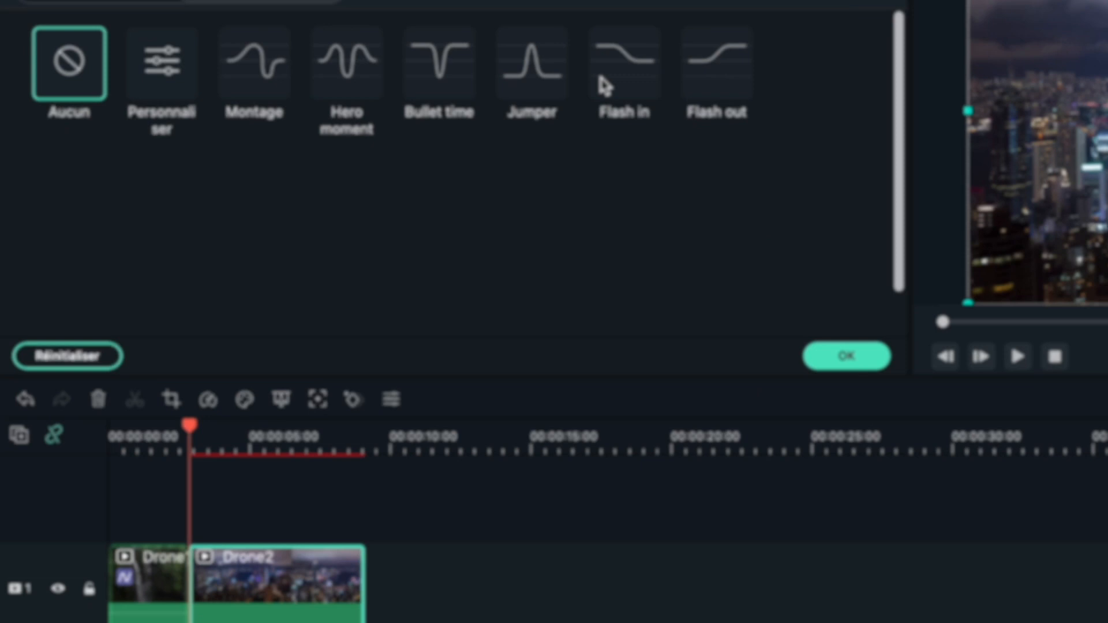
left_click(389, 133)
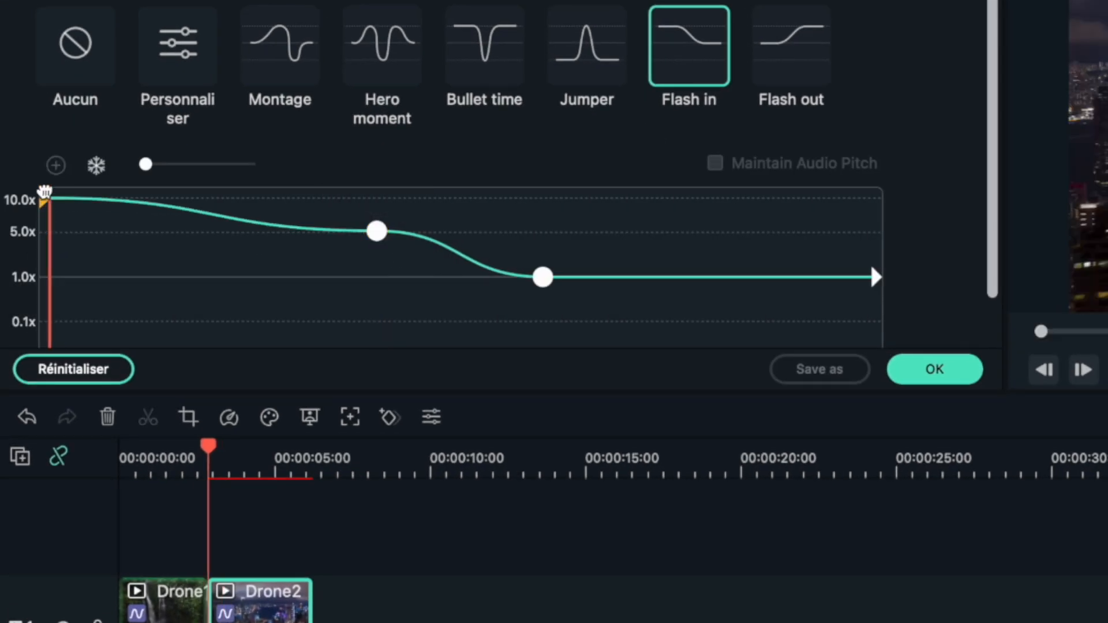
Raise the start of Drone2's speed curve to 10x and move its 1.0x point earlier
left_click_drag(44, 192, 45, 188)
left_click_drag(543, 277, 426, 280)
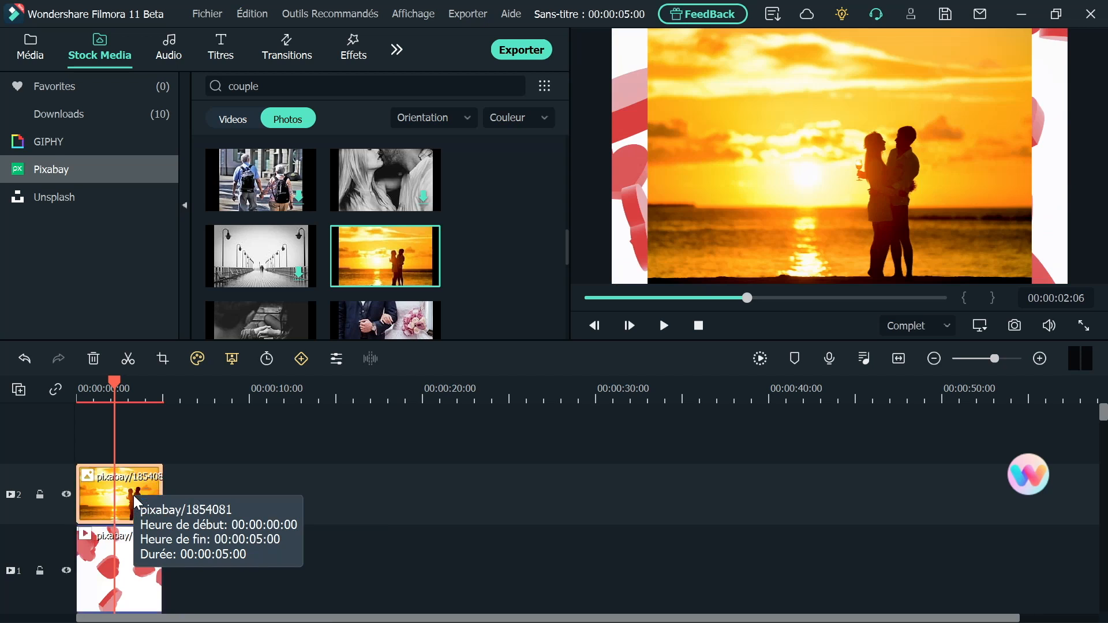
Apply the heart-shaped Love mask to the sunset couple photo on video track 2
double_click(136, 502)
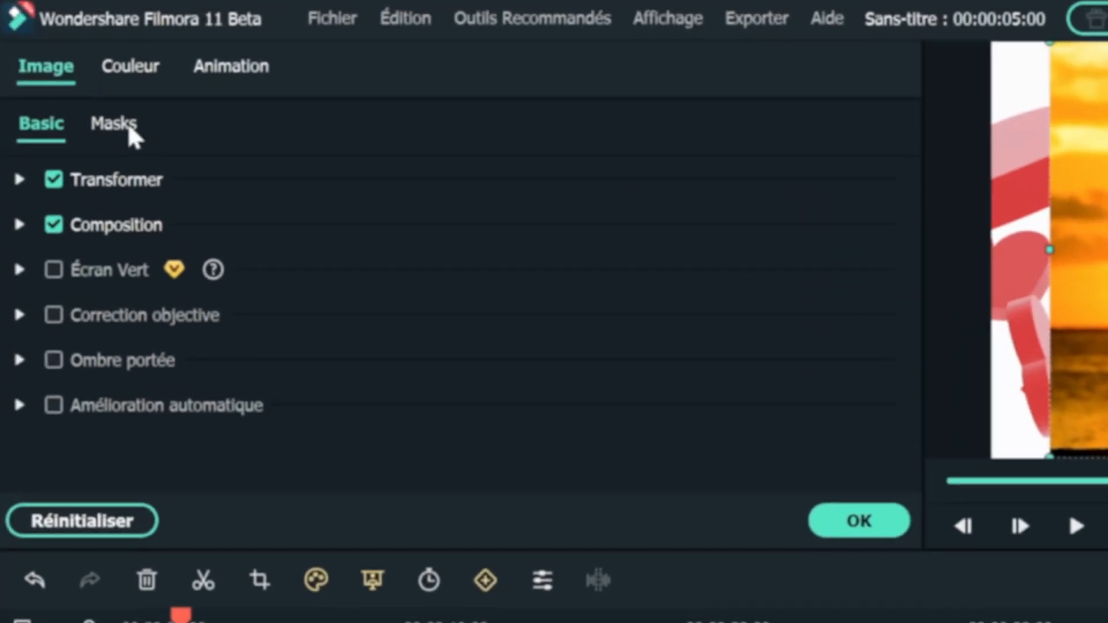
left_click(81, 79)
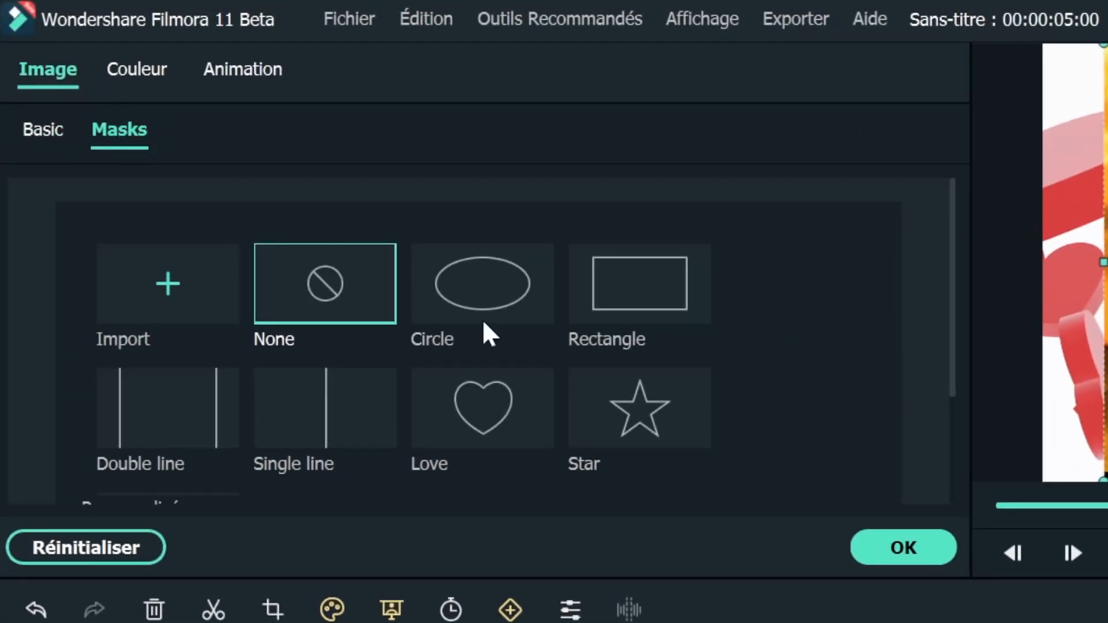
left_click(468, 403)
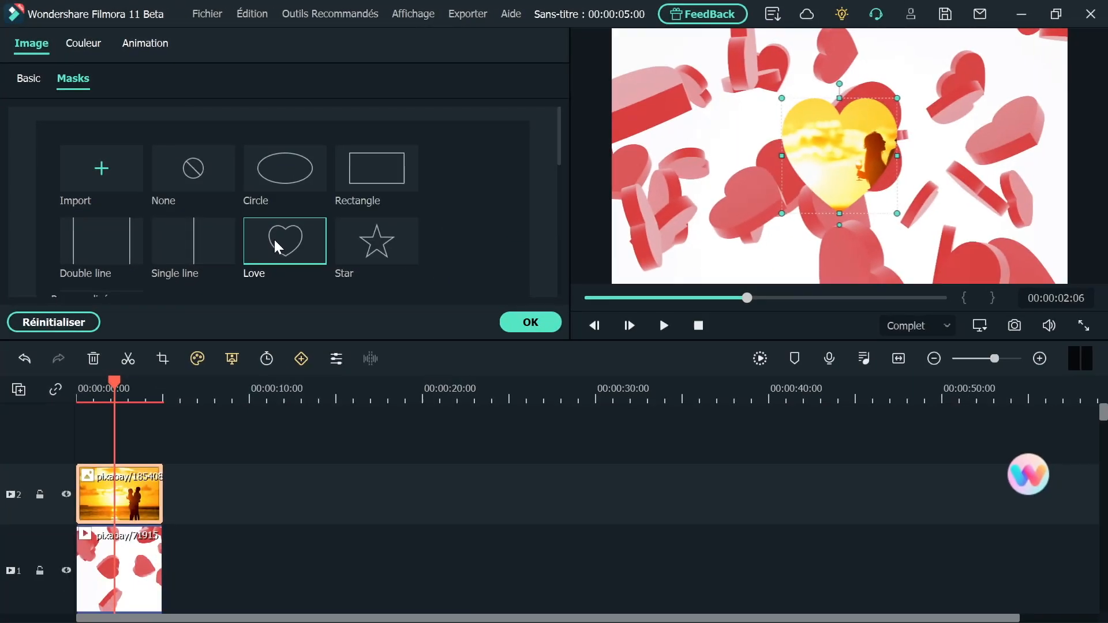
Animate the heart mask's scale from 1.00 at the clip's start to a larger size at 00:00:04:19
scroll(223, 210, "down", 5)
left_click_drag(215, 184, 390, 185)
right_click(765, 131)
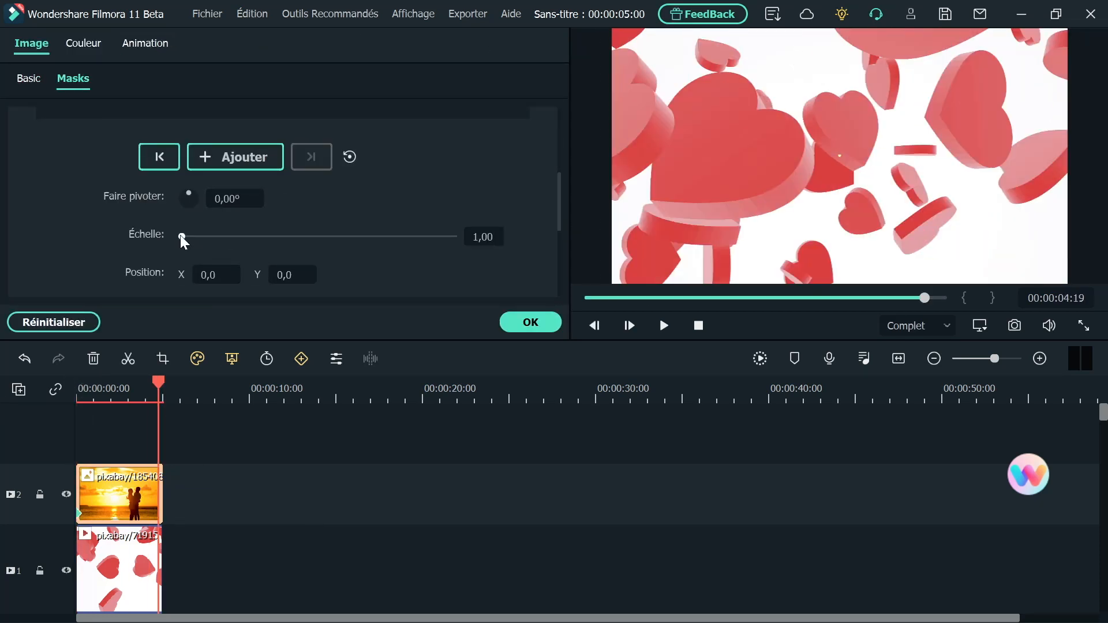
left_click_drag(181, 236, 234, 243)
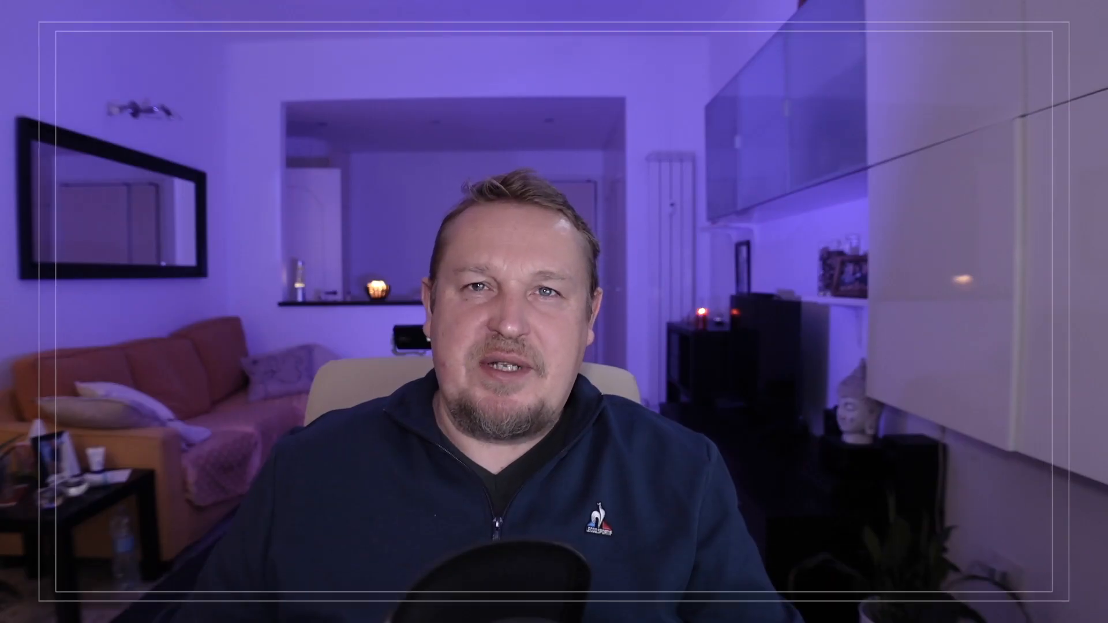